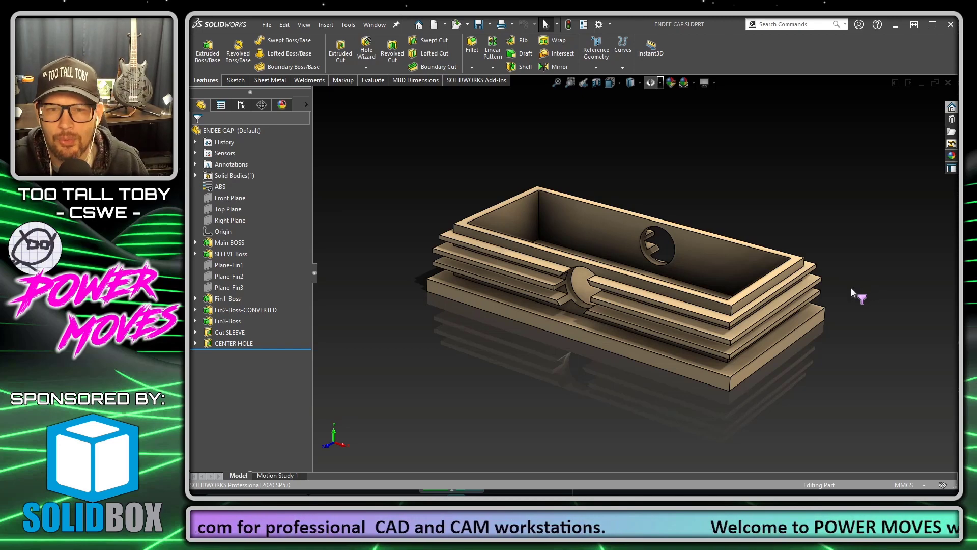
# Try to select the vertical corner edge of the middle fin with the selection filter active
pyautogui.scroll(-5, 846, 288)
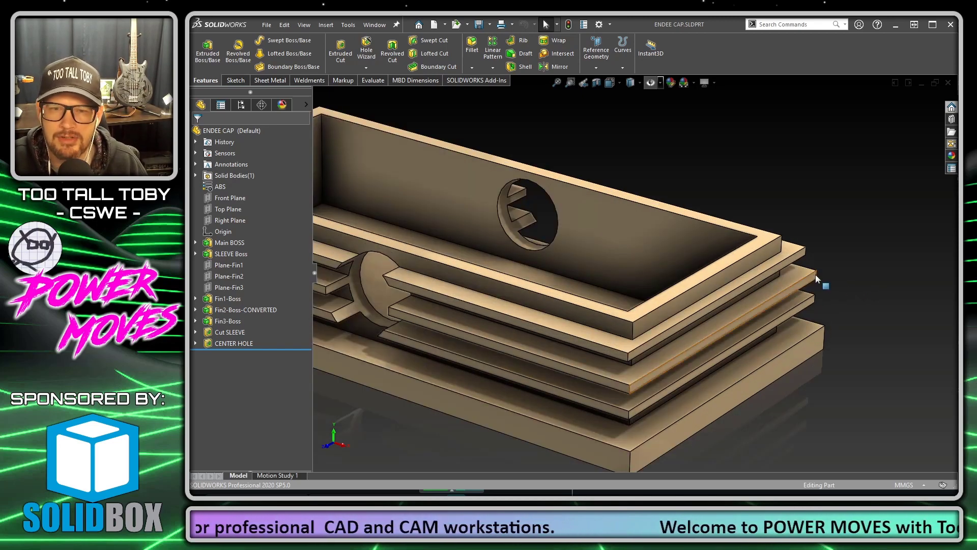
pyautogui.click(816, 276)
pyautogui.click(837, 277)
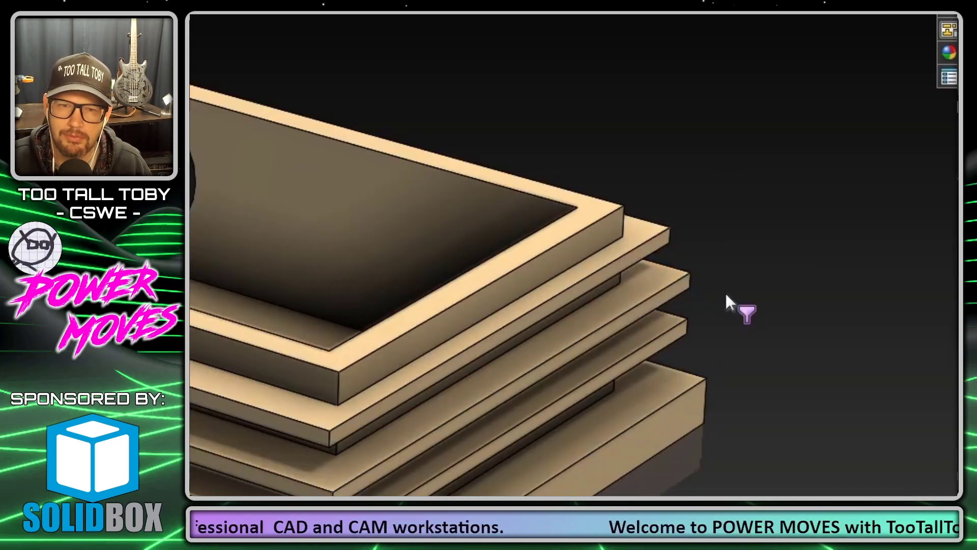
pyautogui.scroll(-5, 840, 275)
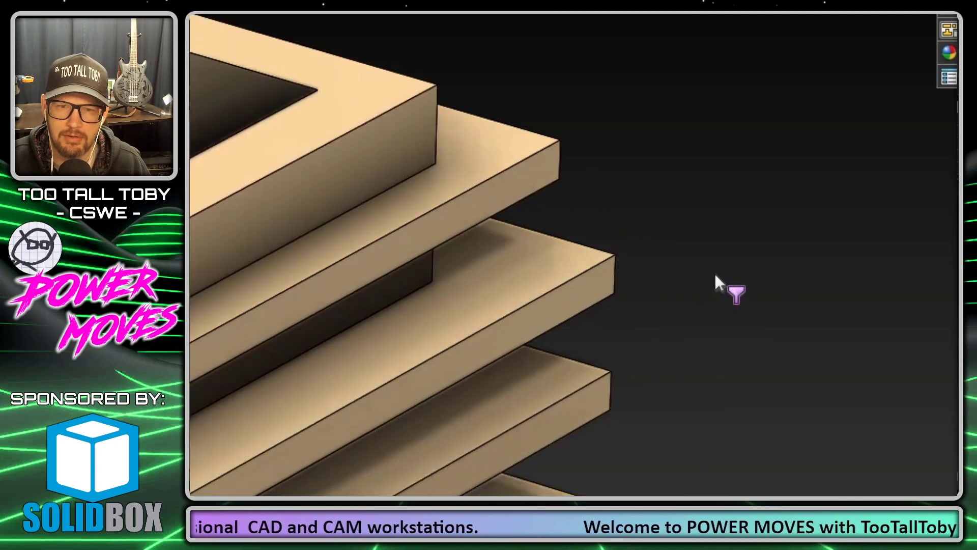
pyautogui.scroll(-2, 709, 275)
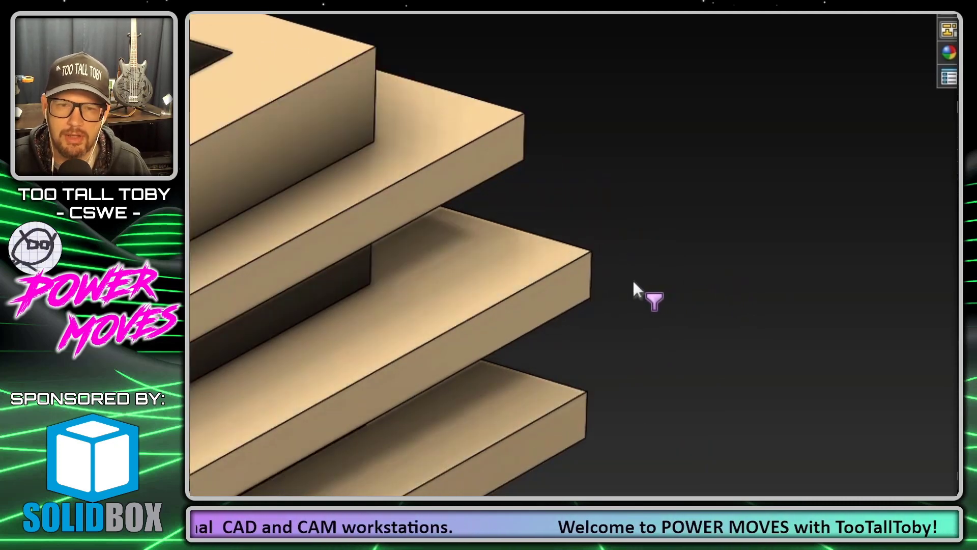
pyautogui.scroll(-3, 634, 282)
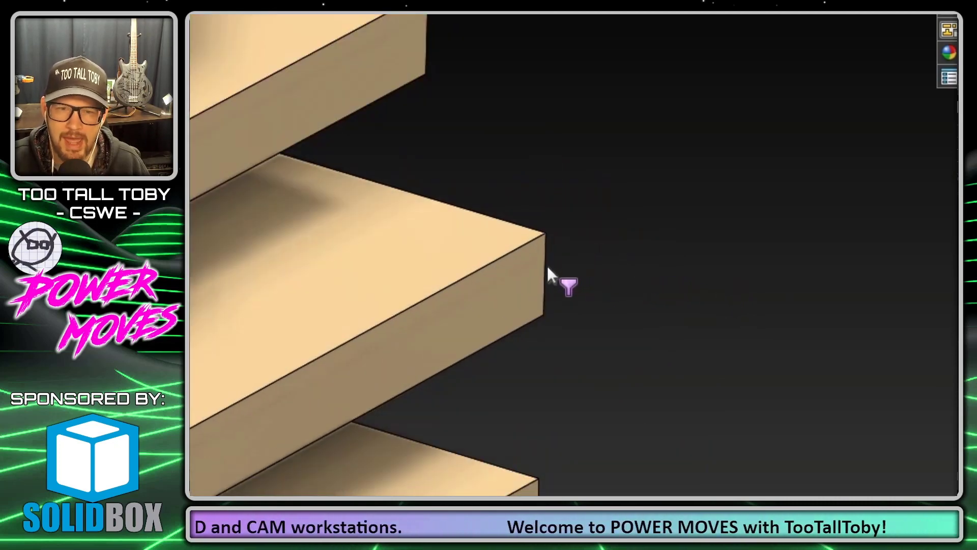
pyautogui.click(545, 267)
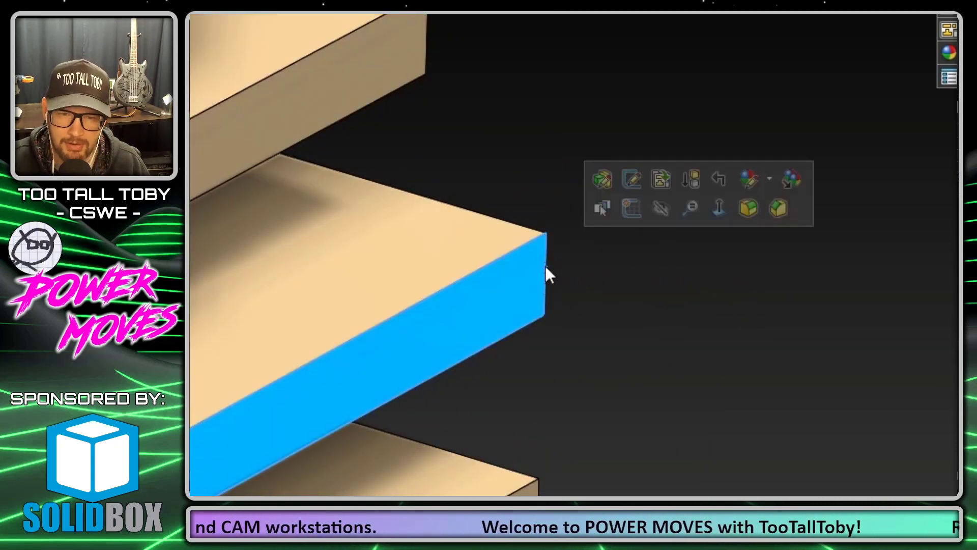
pyautogui.click(588, 299)
# Test filtered selection on the middle fin's top face and end face, clearing each selection
pyautogui.click(510, 249)
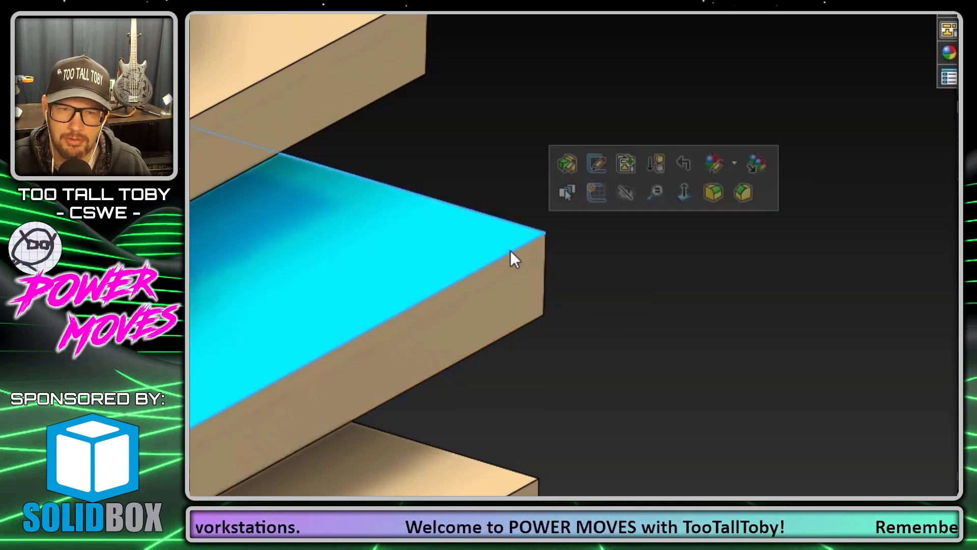
pyautogui.click(606, 285)
pyautogui.click(515, 272)
pyautogui.click(602, 300)
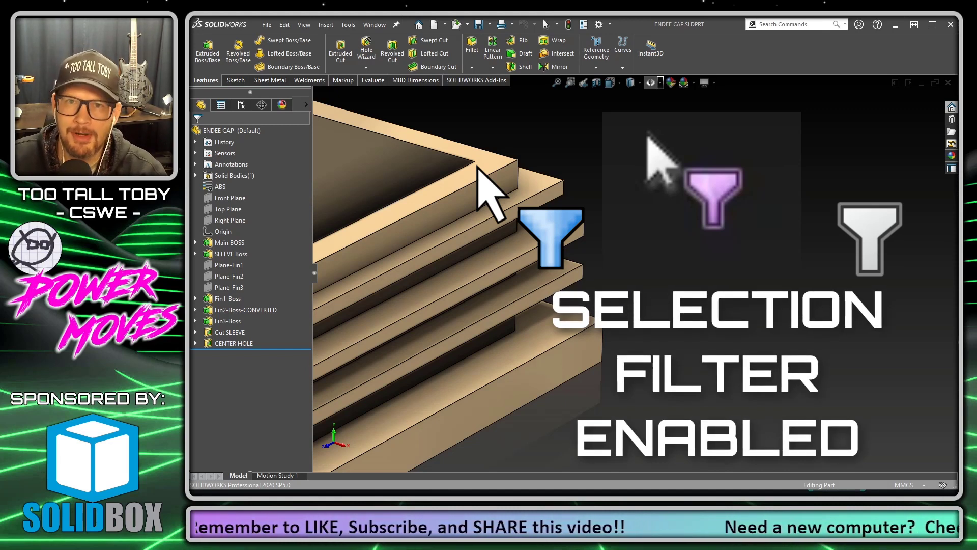
pyautogui.click(569, 236)
pyautogui.click(683, 316)
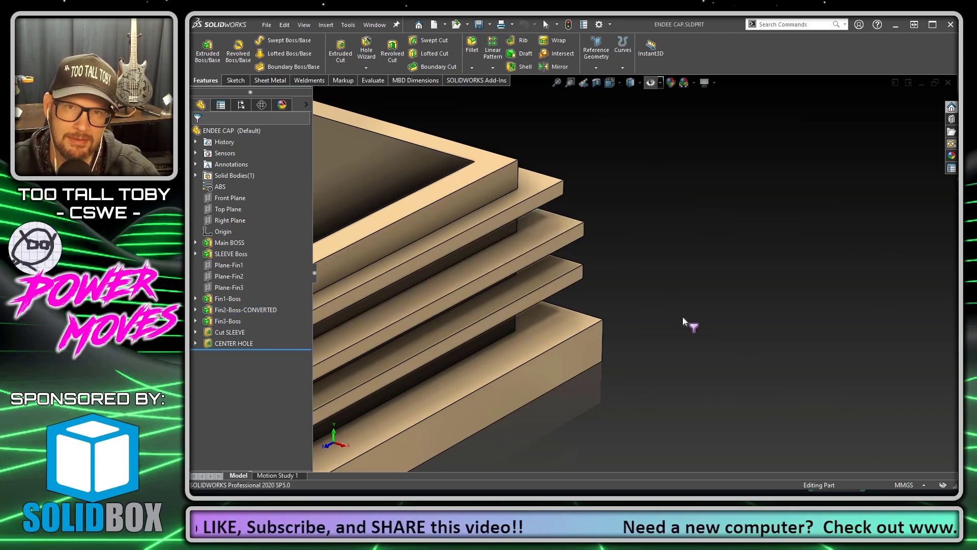
# Window-select the end faces of the base, fins and upper rim, and color them light yellow (RGB 255, 255, 128)
pyautogui.moveTo(683, 316); pyautogui.dragTo(589, 399, button='middle')
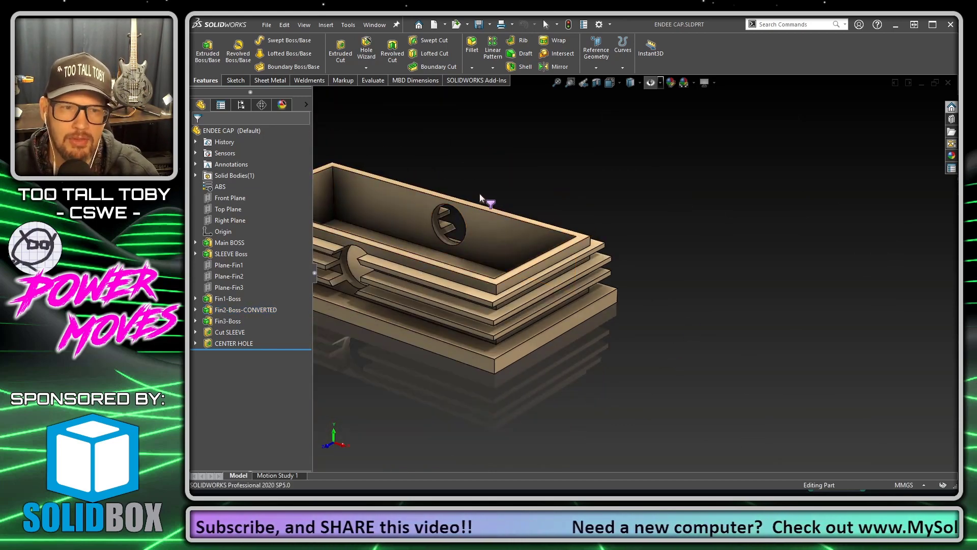
pyautogui.moveTo(480, 194); pyautogui.dragTo(656, 385)
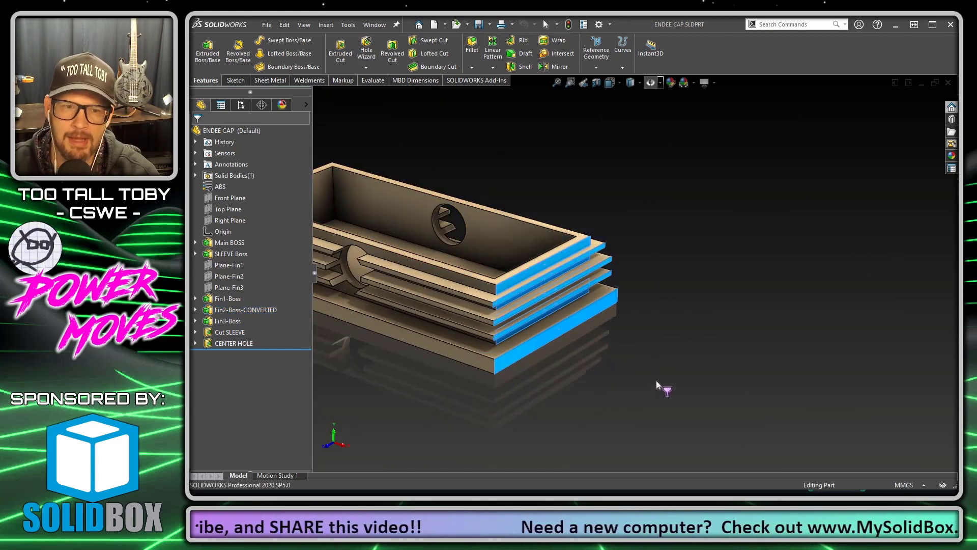
pyautogui.click(670, 82)
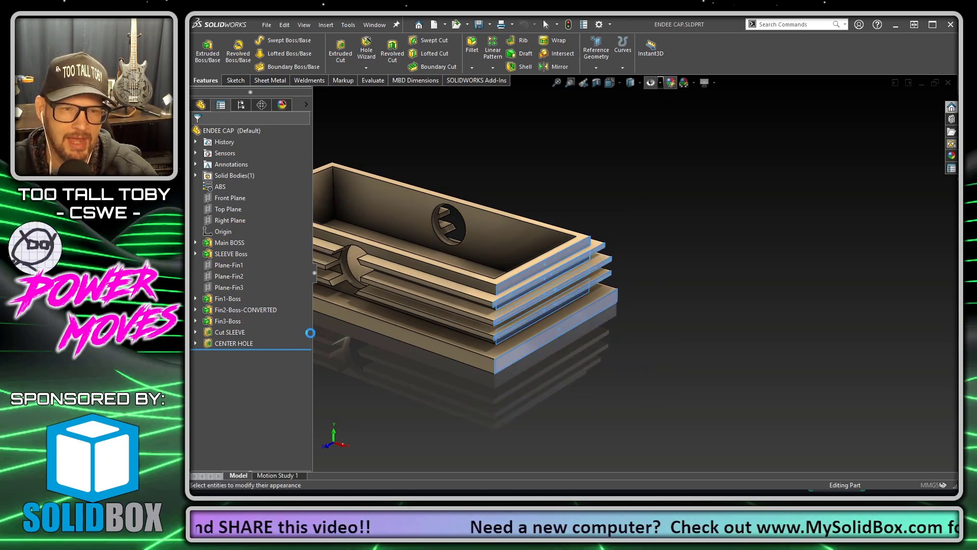
pyautogui.click(239, 340)
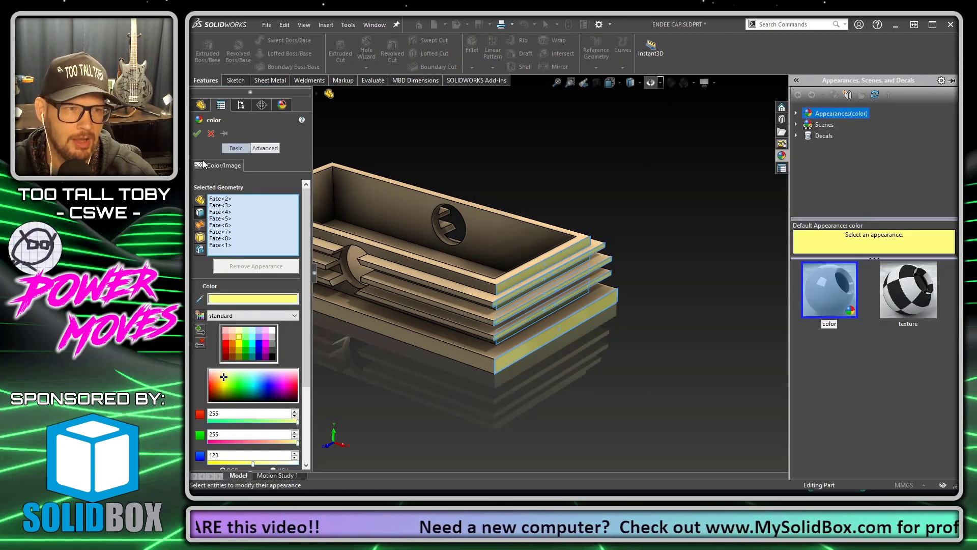
pyautogui.click(204, 134)
pyautogui.scroll(-5, 643, 254)
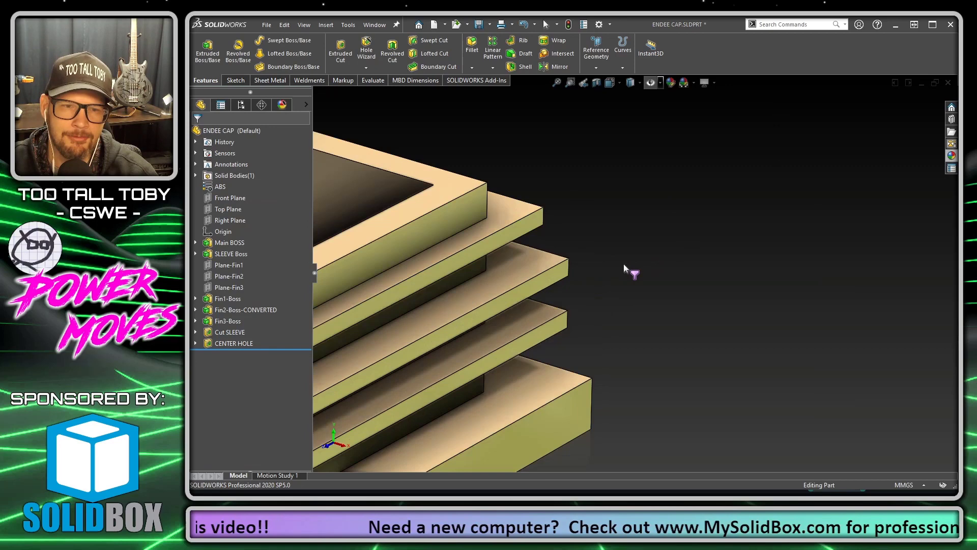
pyautogui.scroll(-2, 614, 260)
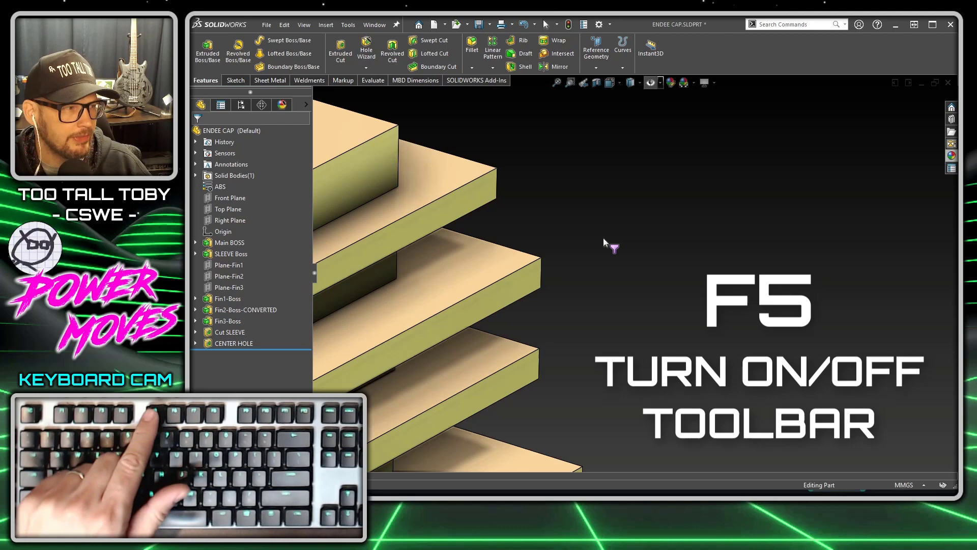
# Toggle the Selection Filter toolbar on and off several times, leaving it shown
pyautogui.press('F5')
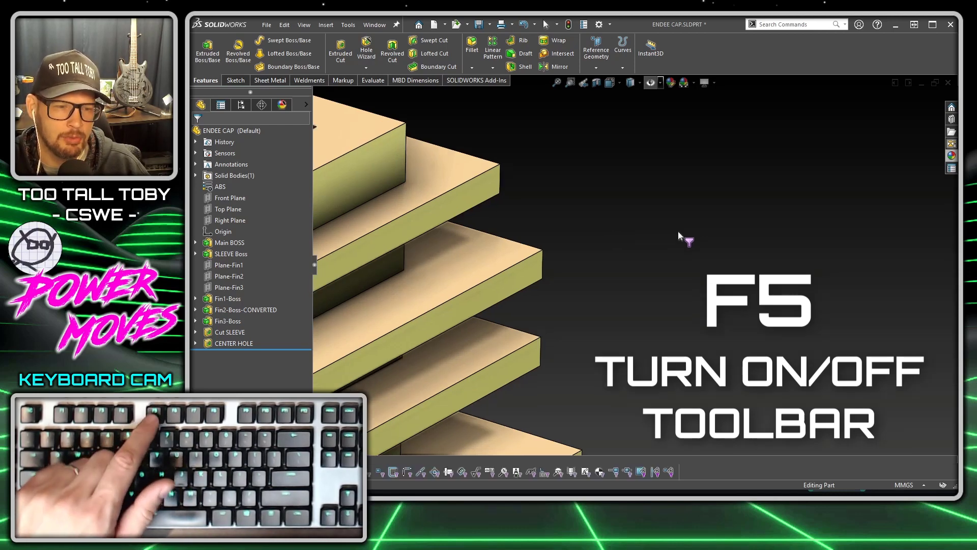
pyautogui.press('F5')
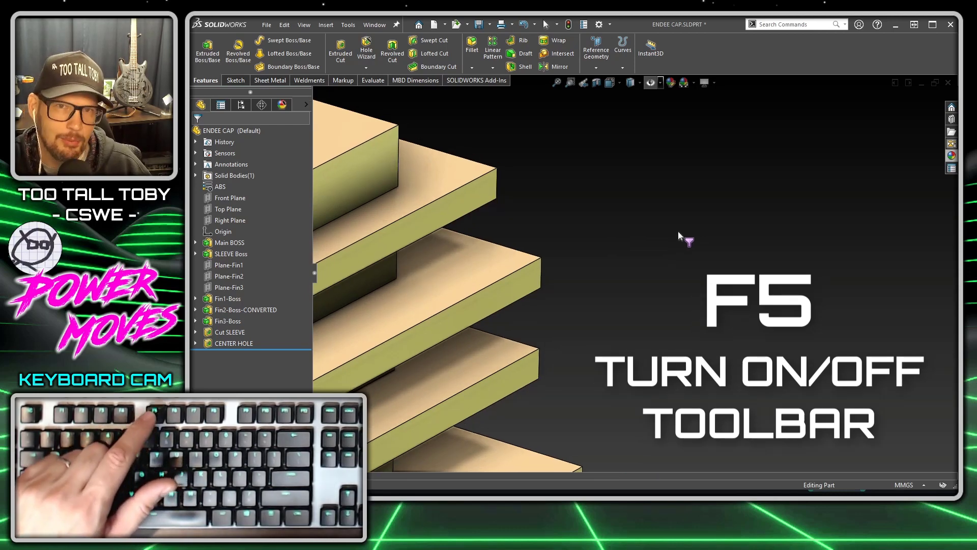
pyautogui.press('F5')
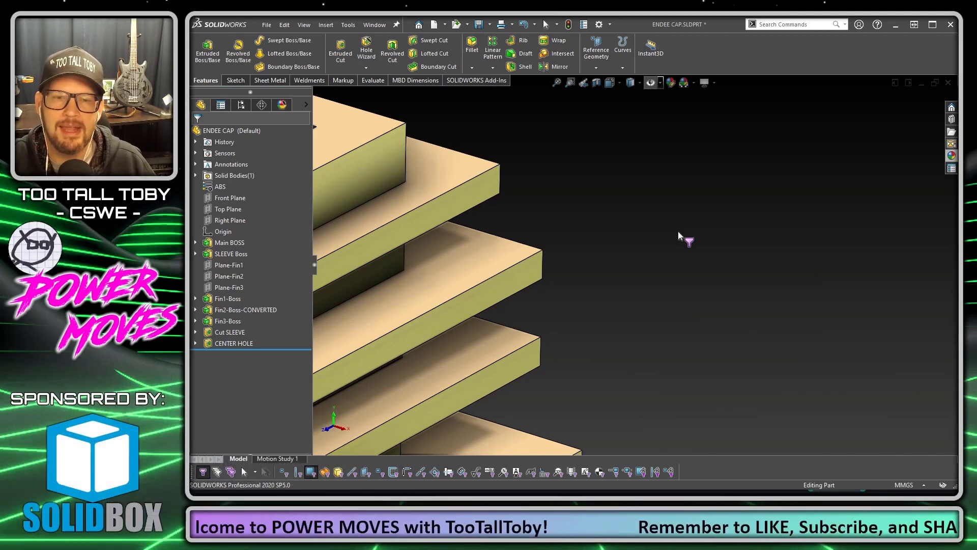
pyautogui.press('F5')
pyautogui.press('F5')
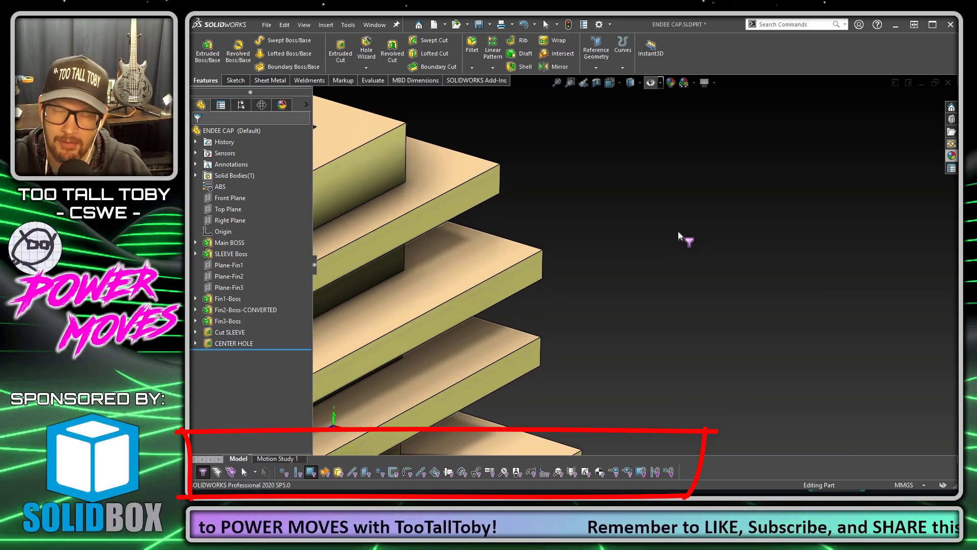
pyautogui.press('F5')
pyautogui.press('F5')
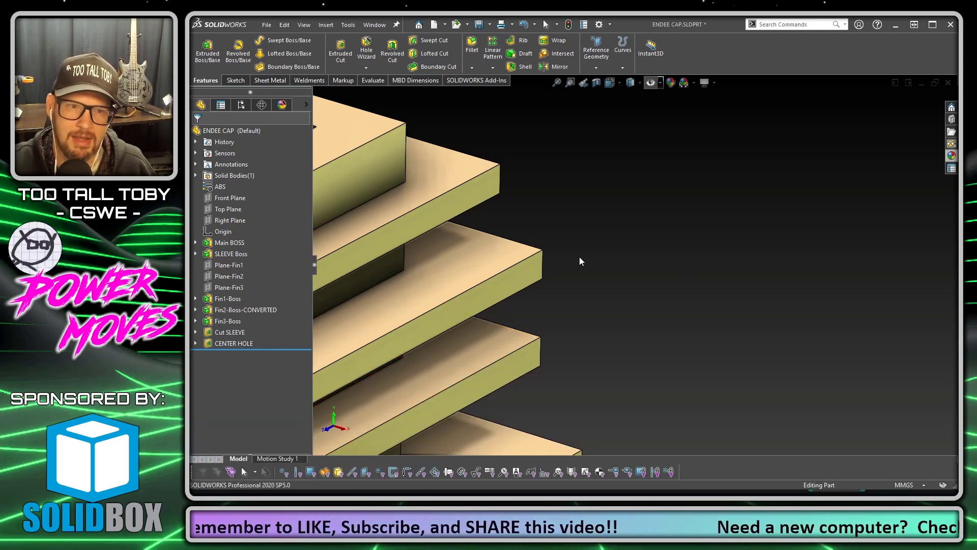
# Test unfiltered selection on the middle fin's end face and corner edge, with the Selection Filter toolbar shown and hidden
pyautogui.click(529, 270)
pyautogui.click(542, 270)
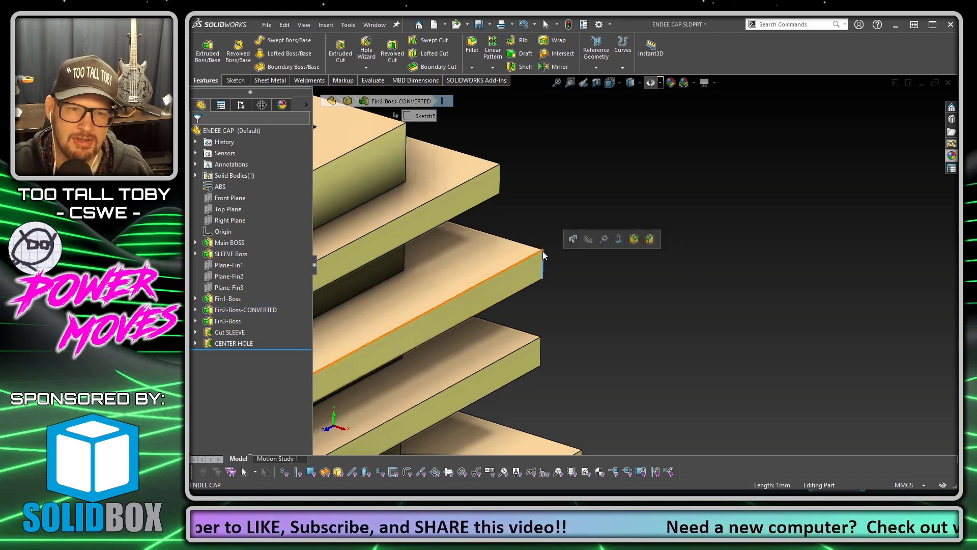
pyautogui.click(541, 209)
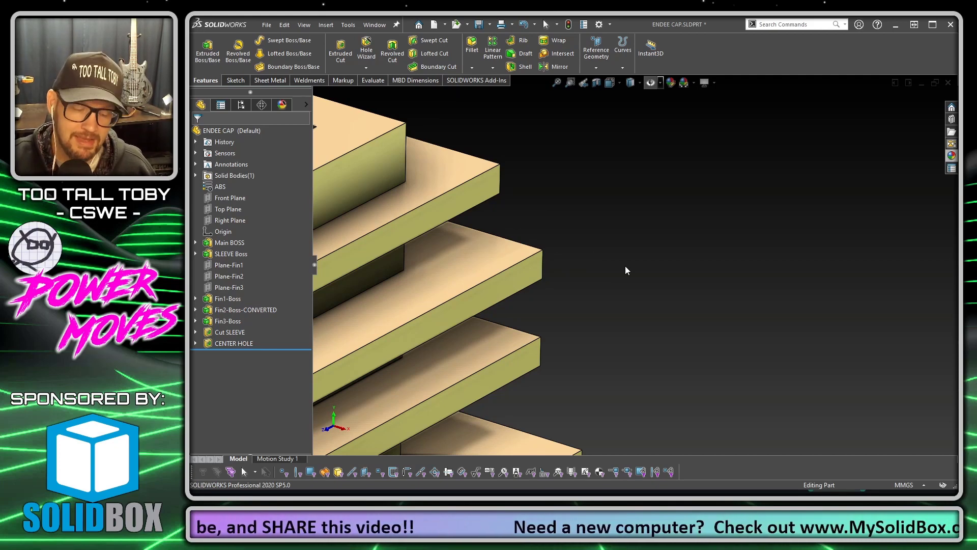
pyautogui.press('F5')
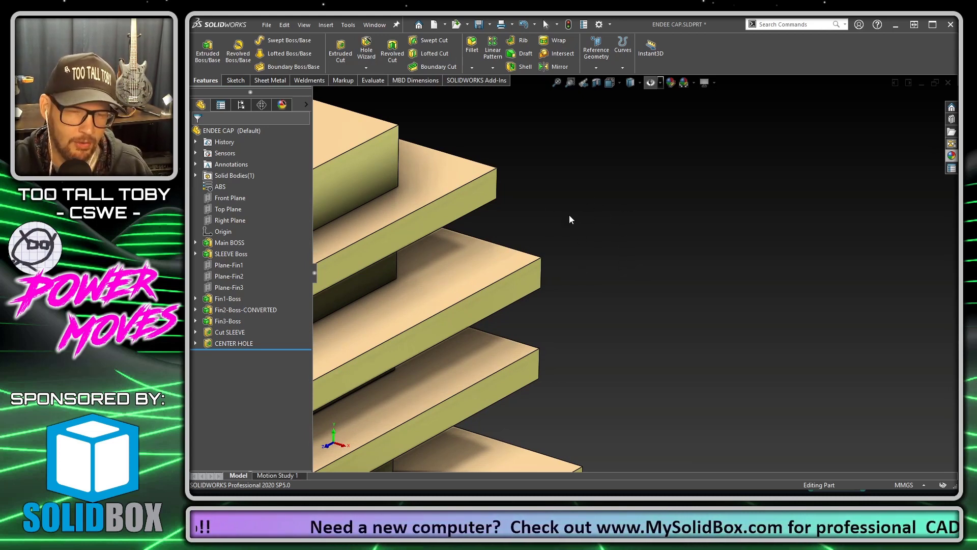
pyautogui.click(515, 281)
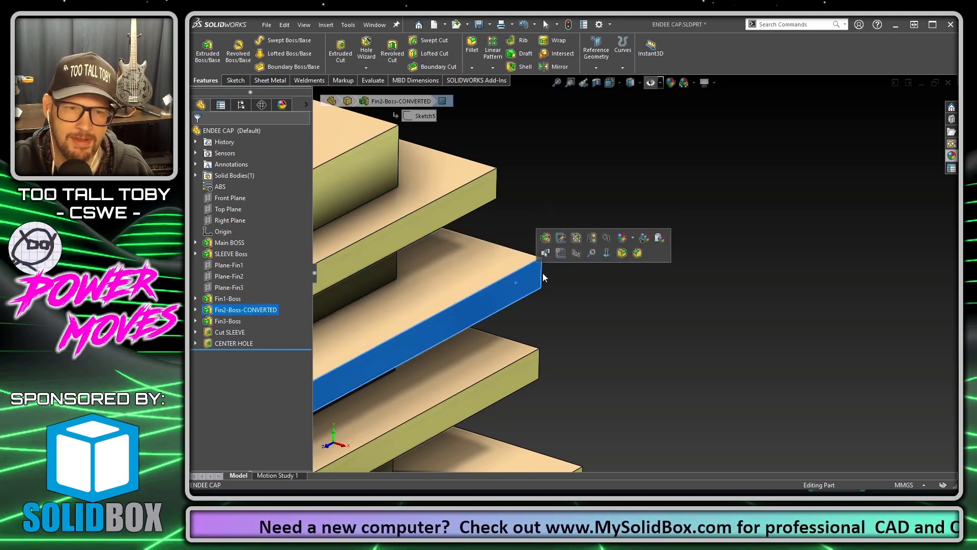
pyautogui.click(558, 281)
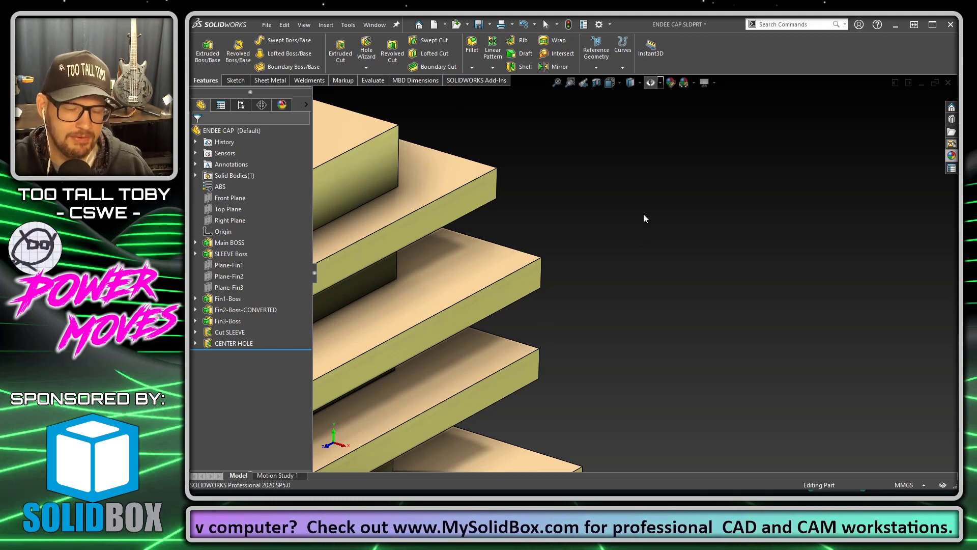
# Show the Selection Filter toolbar and switch the Filter Vertices option on and off
pyautogui.press('F5')
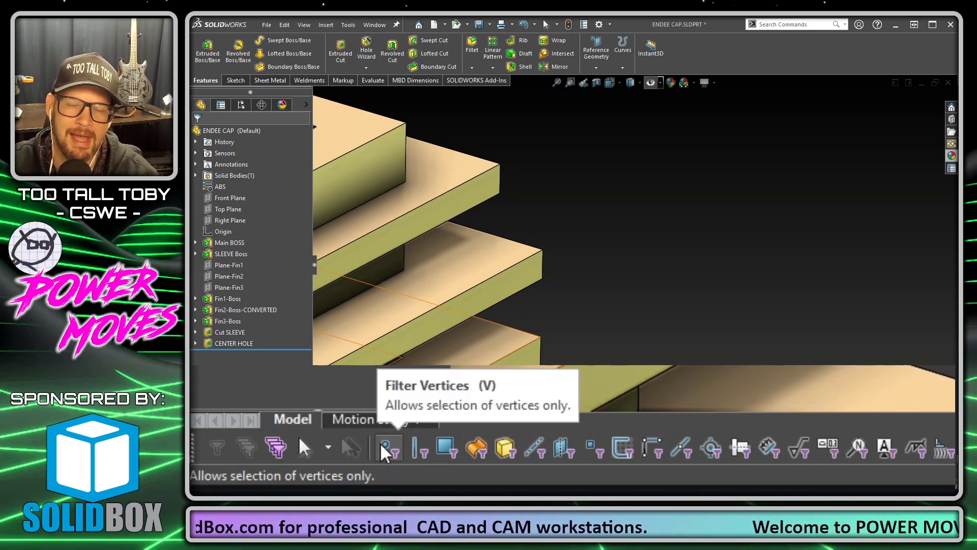
pyautogui.click(382, 447)
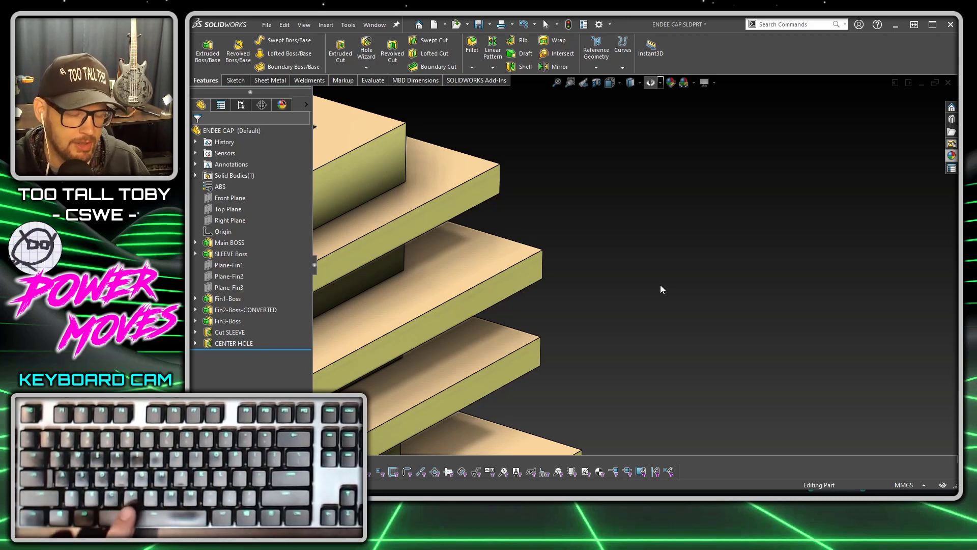
pyautogui.click(515, 265)
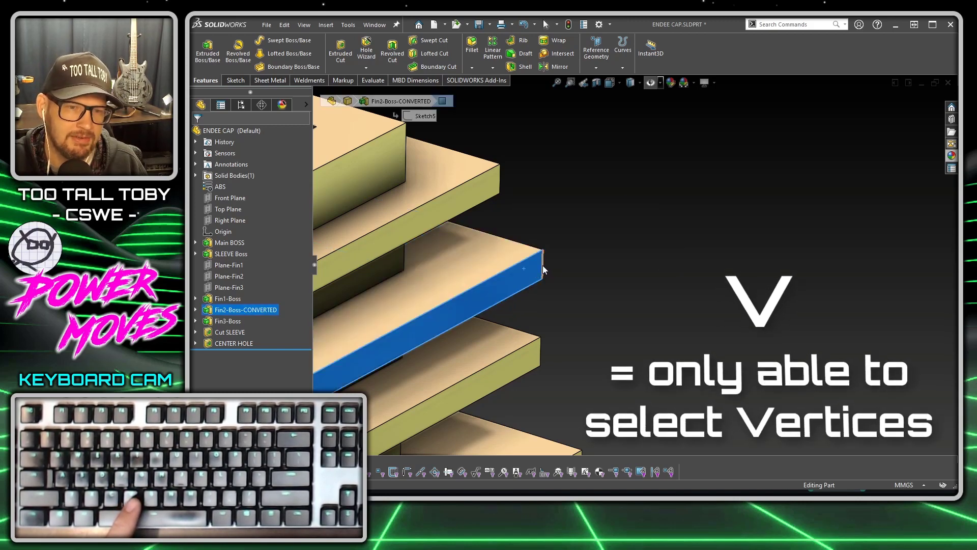
pyautogui.click(630, 268)
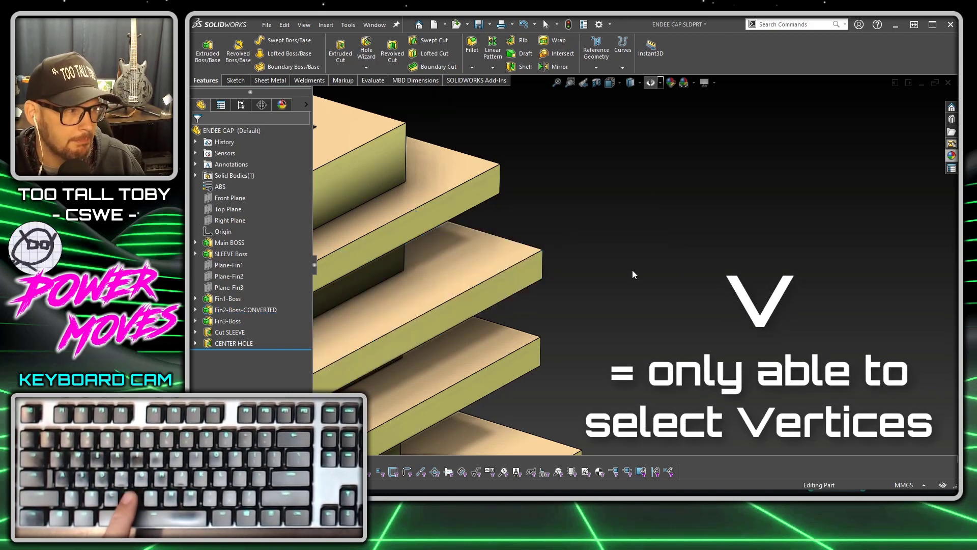
pyautogui.press('v')
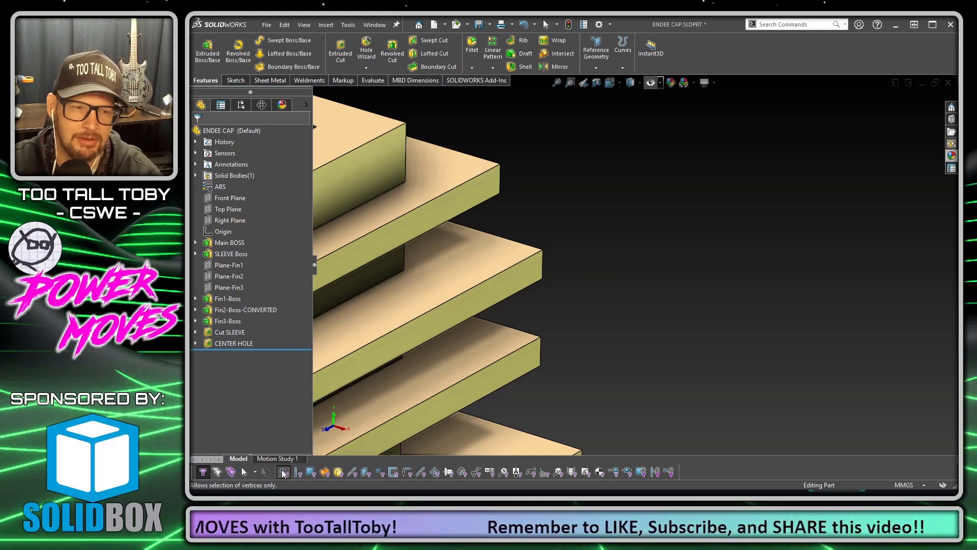
pyautogui.click(283, 474)
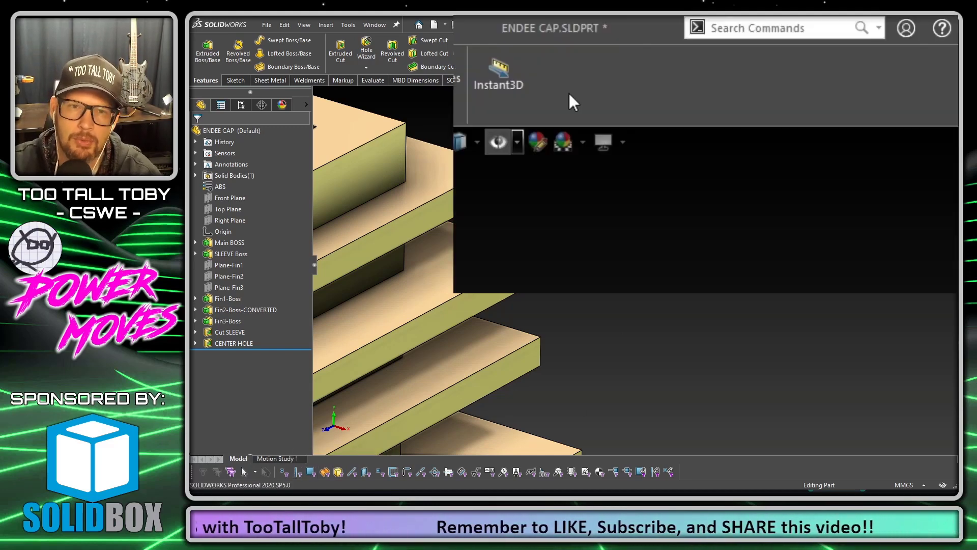
# Open the keyboard shortcut customization and search all commands for "filter"
pyautogui.rightClick(570, 94)
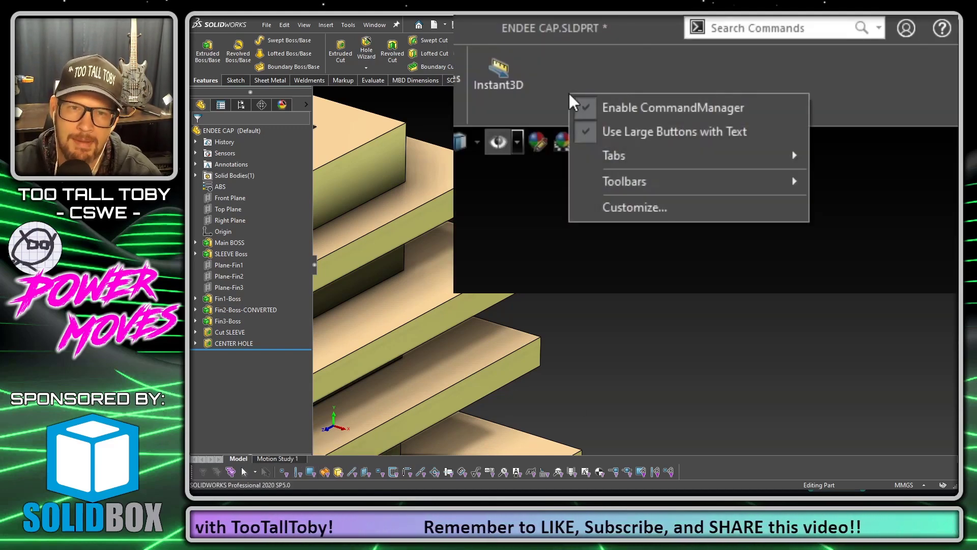
pyautogui.click(648, 201)
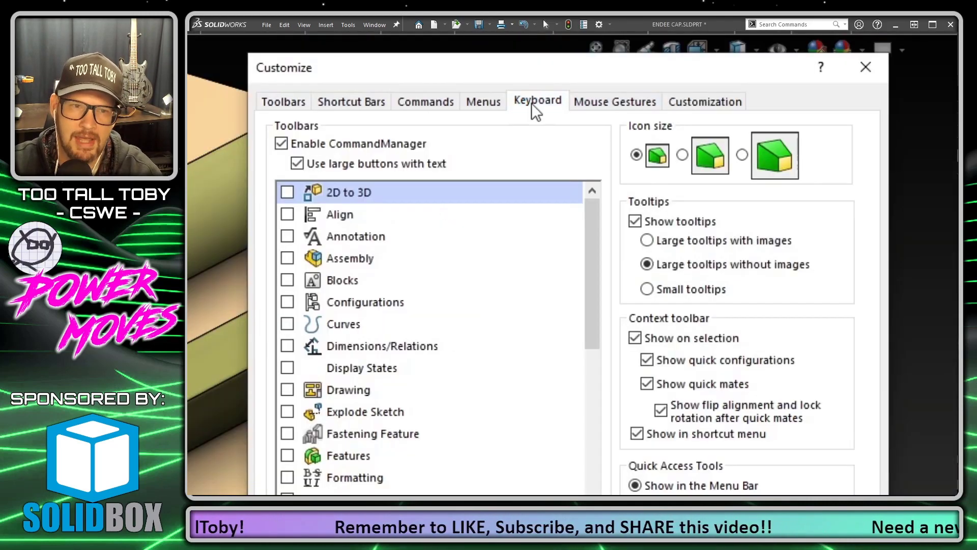
pyautogui.click(534, 104)
pyautogui.click(367, 187)
pyautogui.write('fi')
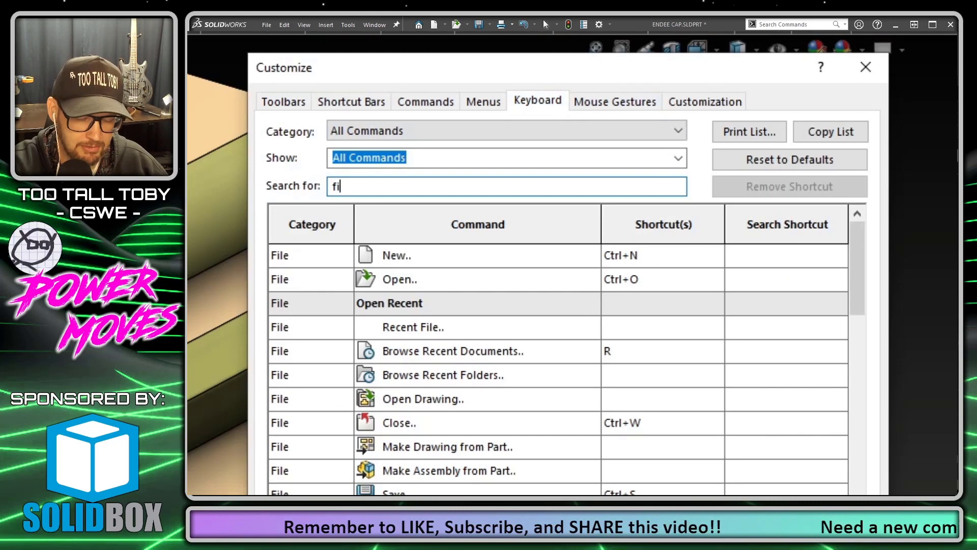
pyautogui.write('lter')
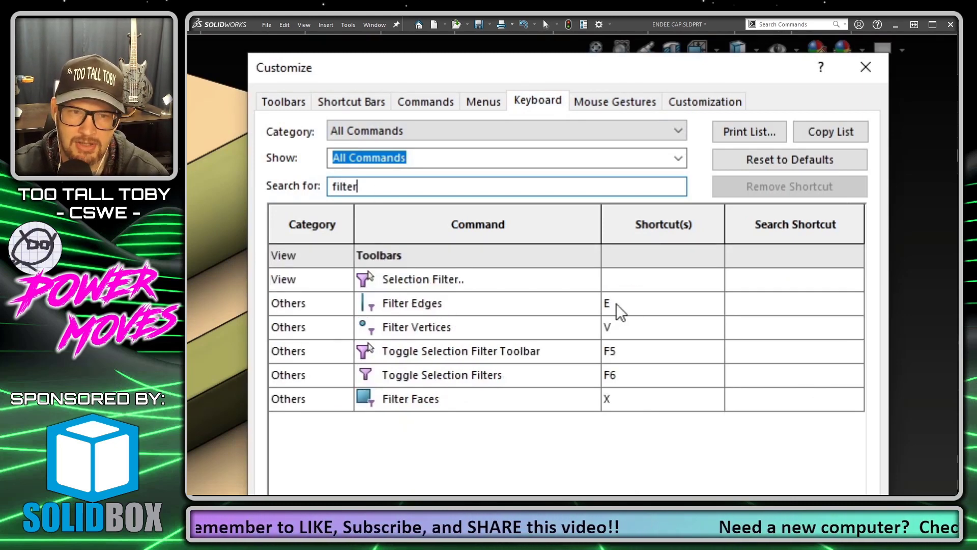
# Remove the keyboard shortcuts assigned to Filter Edges, Filter Vertices and Filter Faces, and close the customization
pyautogui.click(633, 304)
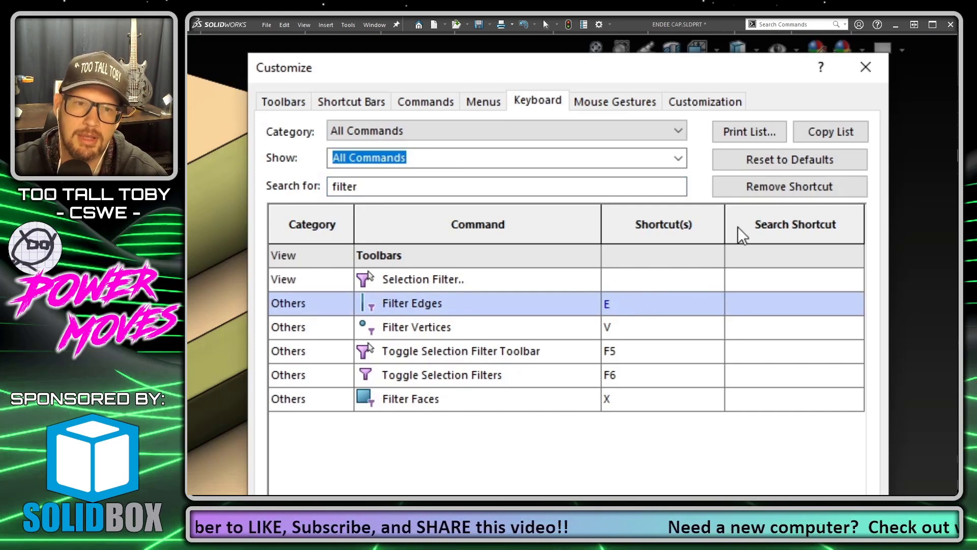
pyautogui.click(788, 188)
pyautogui.click(630, 328)
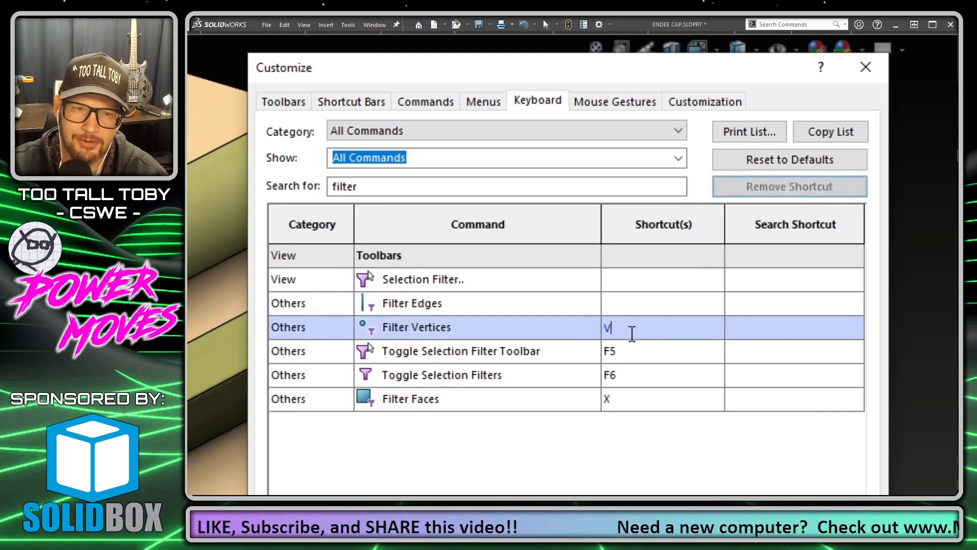
pyautogui.click(771, 189)
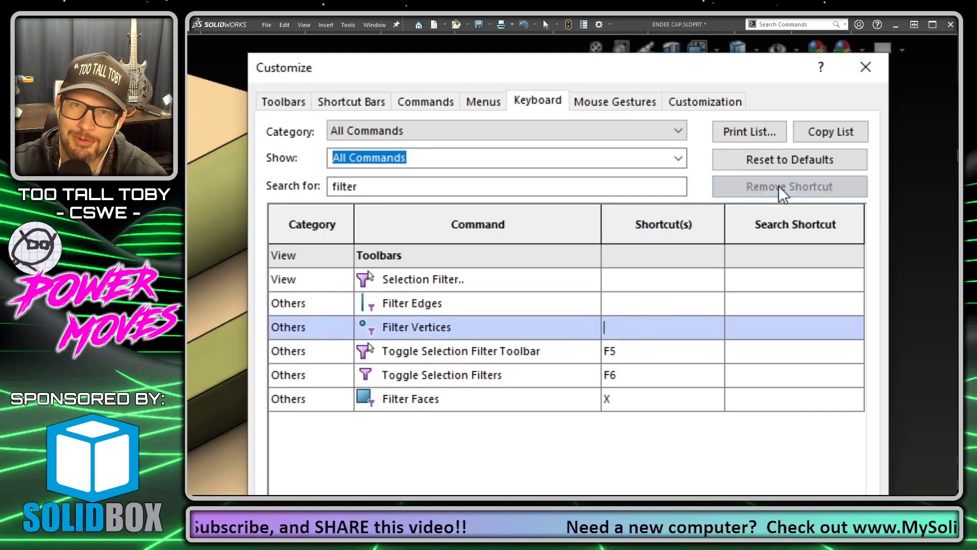
pyautogui.click(652, 401)
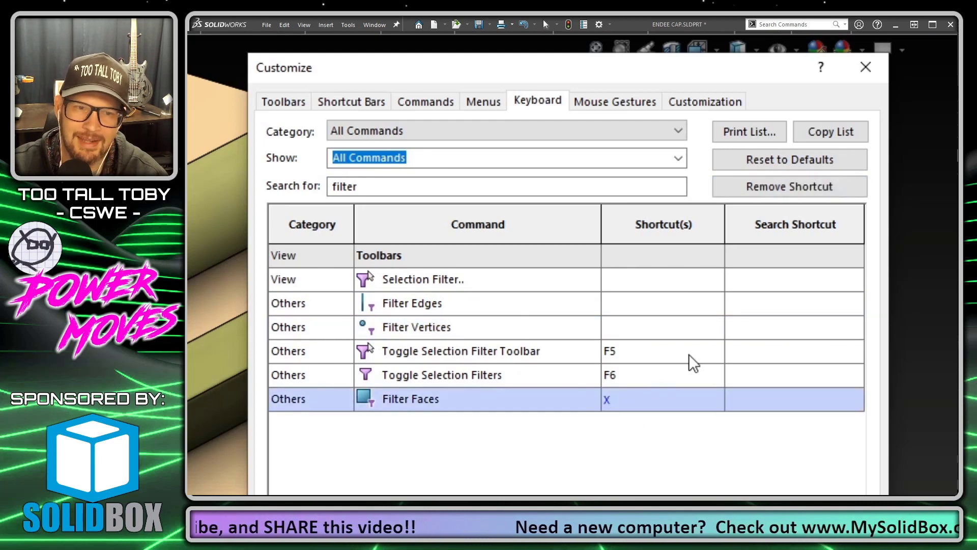
pyautogui.click(807, 196)
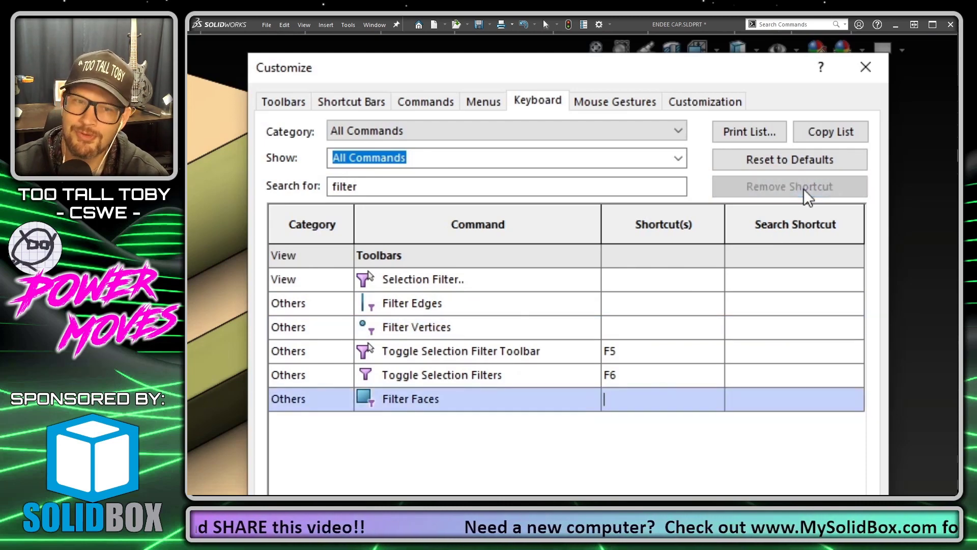
pyautogui.click(594, 423)
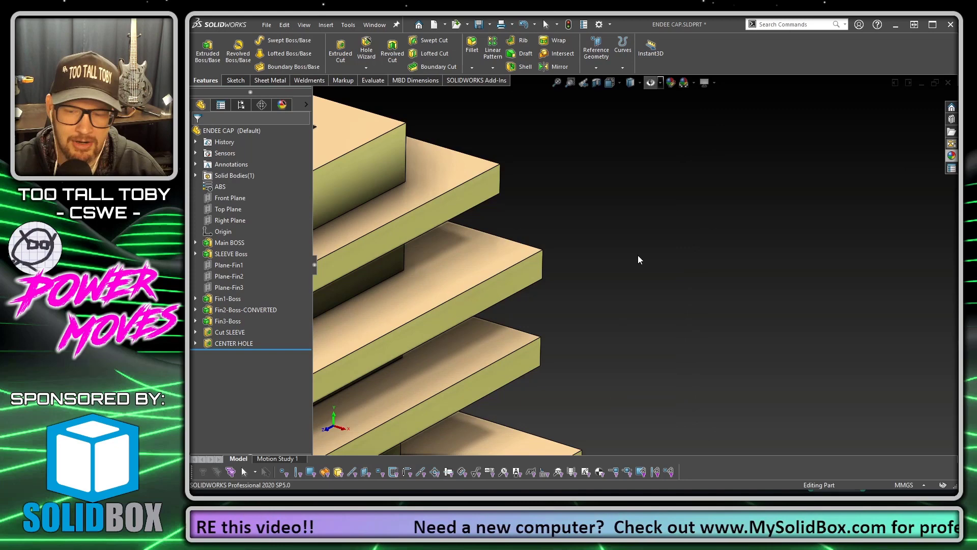